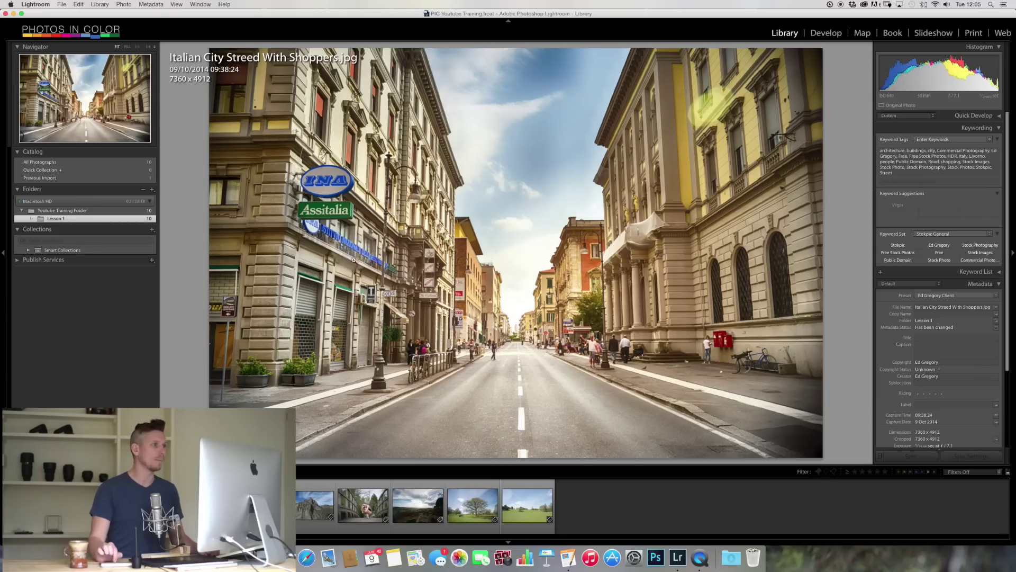
Open the street photo in Develop's Crop & Straighten tool, then exit back to Library
click(826, 36)
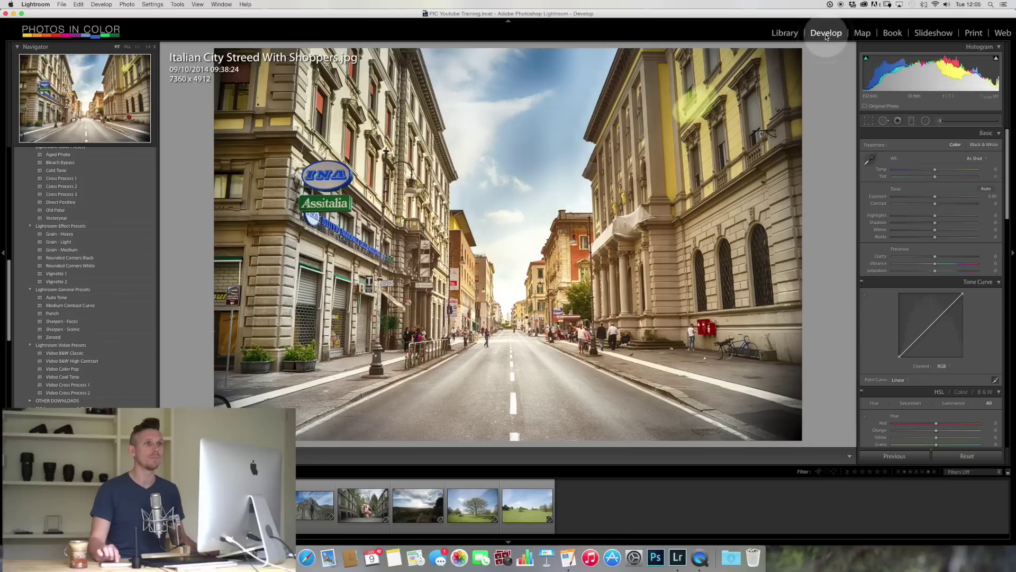
click(869, 121)
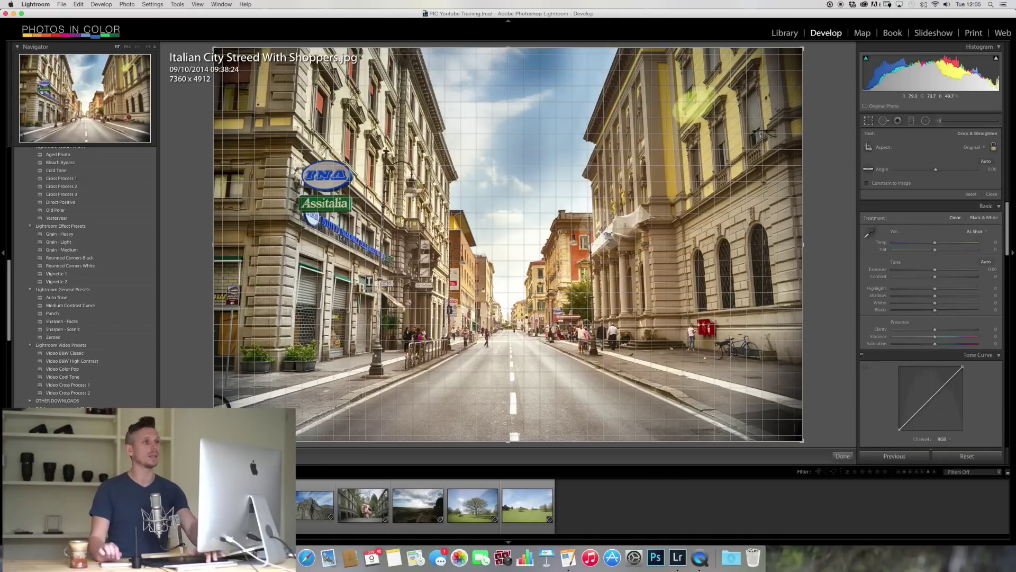
key(r)
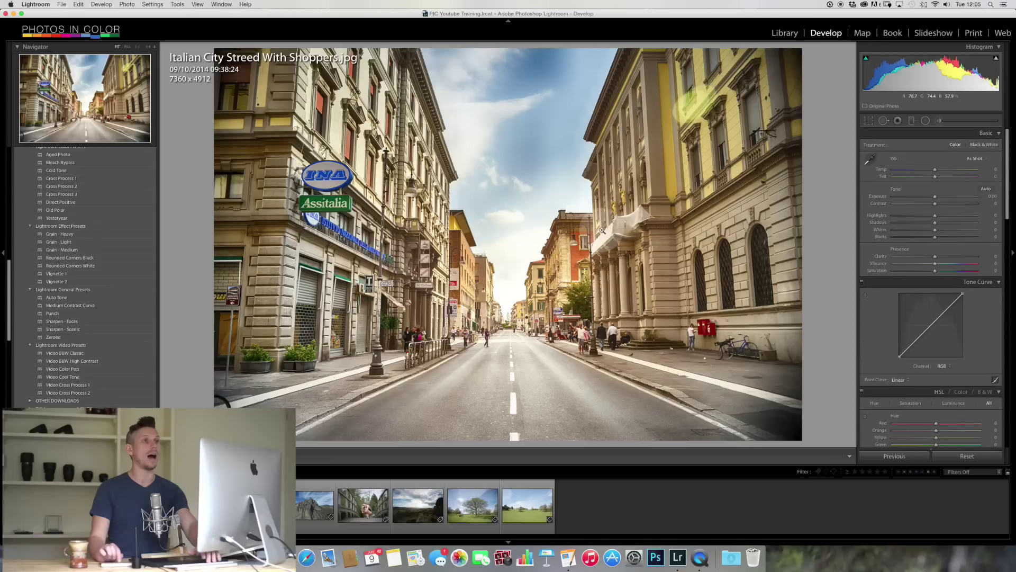
click(785, 34)
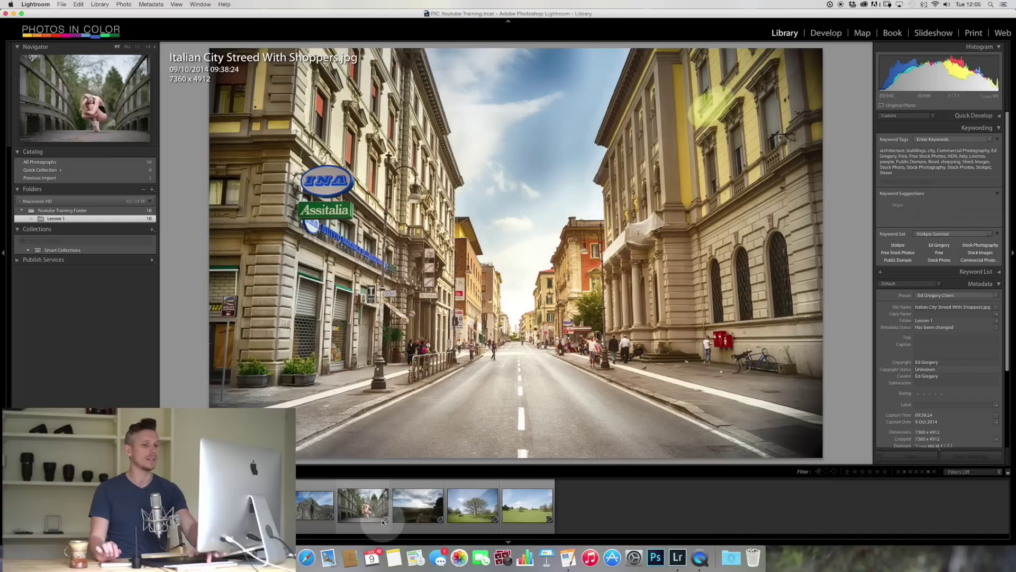
Reopen the Crop tool and cycle the overlay from Grid through Thirds to Diagonal
key(r)
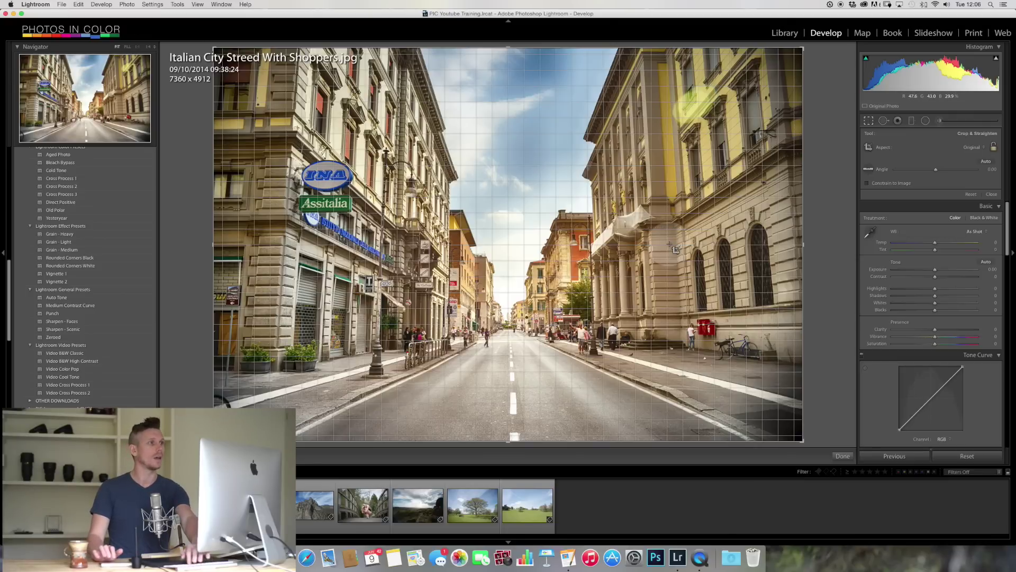
key(o)
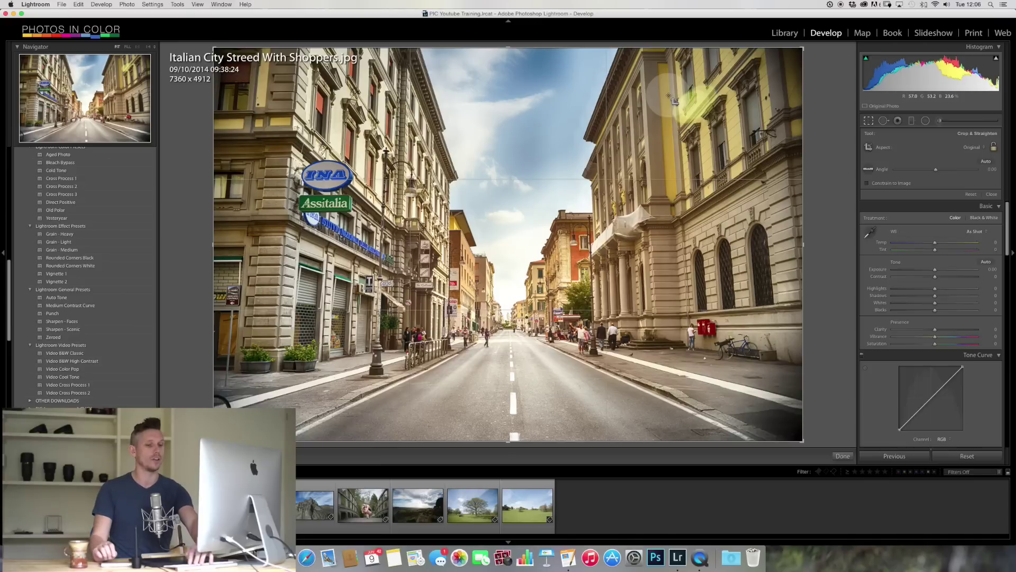
key(o)
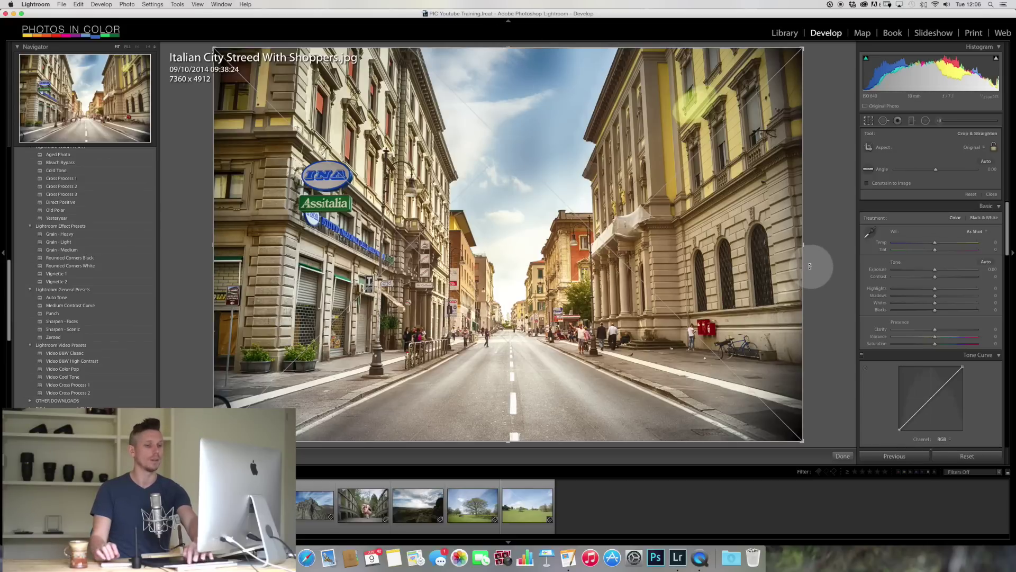
Flip the crop overlay orientation with Shift+O, then cycle the overlay back to Grid and onward
key(shift+o)
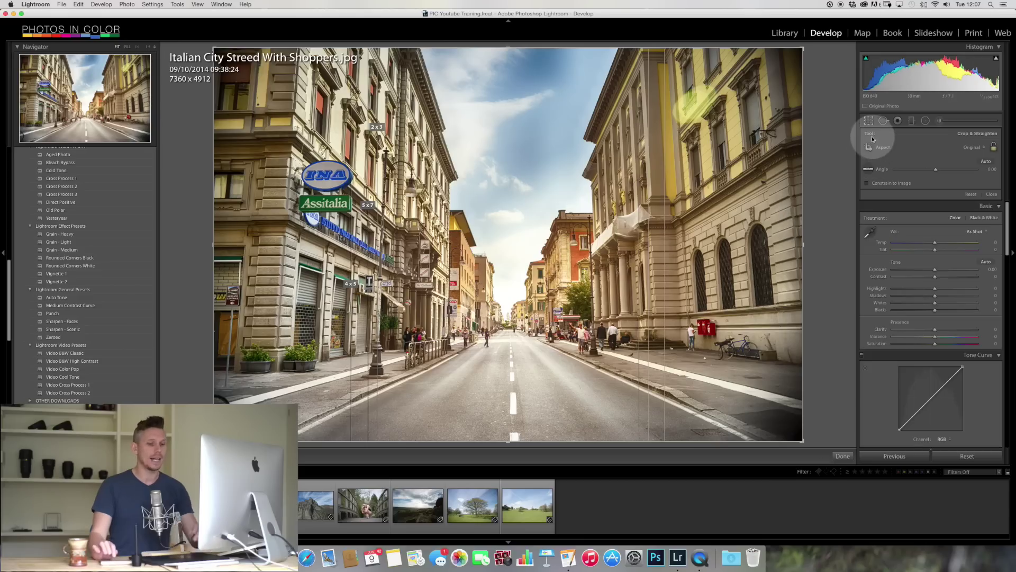
key(o)
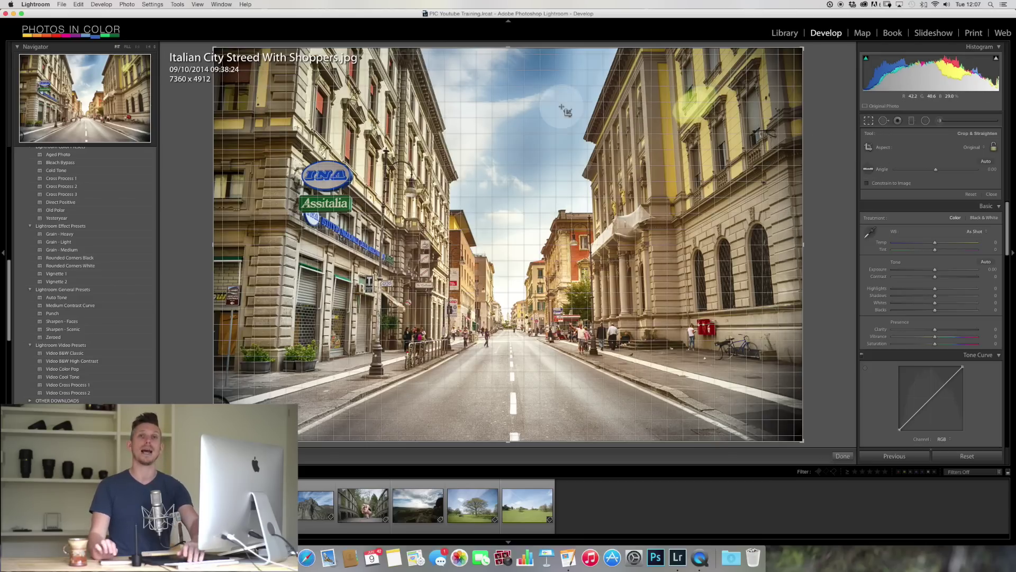
key(o)
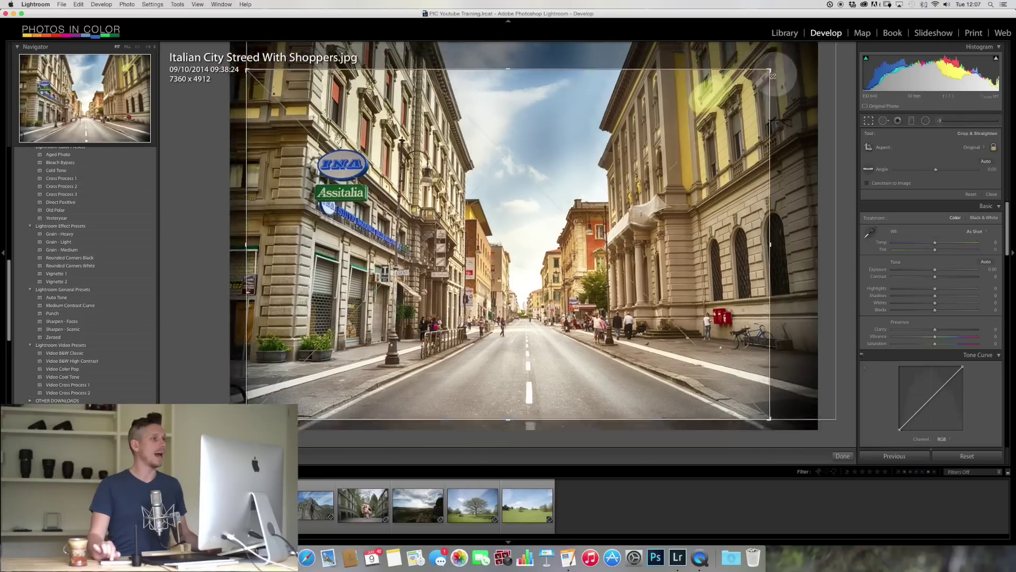
Shrink the crop to 4354 x 2906 and shift the photo to frame the street's vanishing point
drag(773, 76, 714, 128)
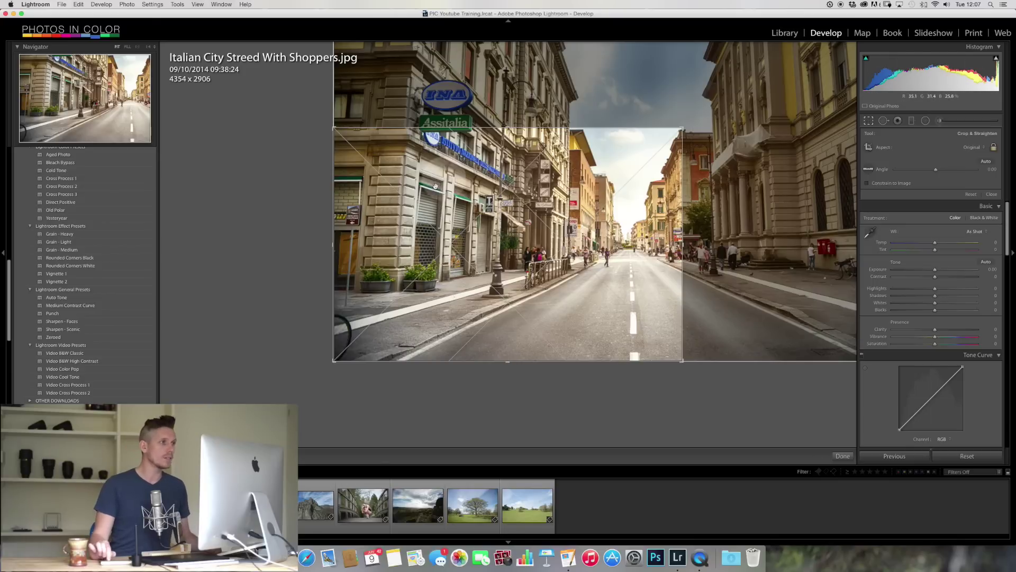
drag(602, 198, 507, 230)
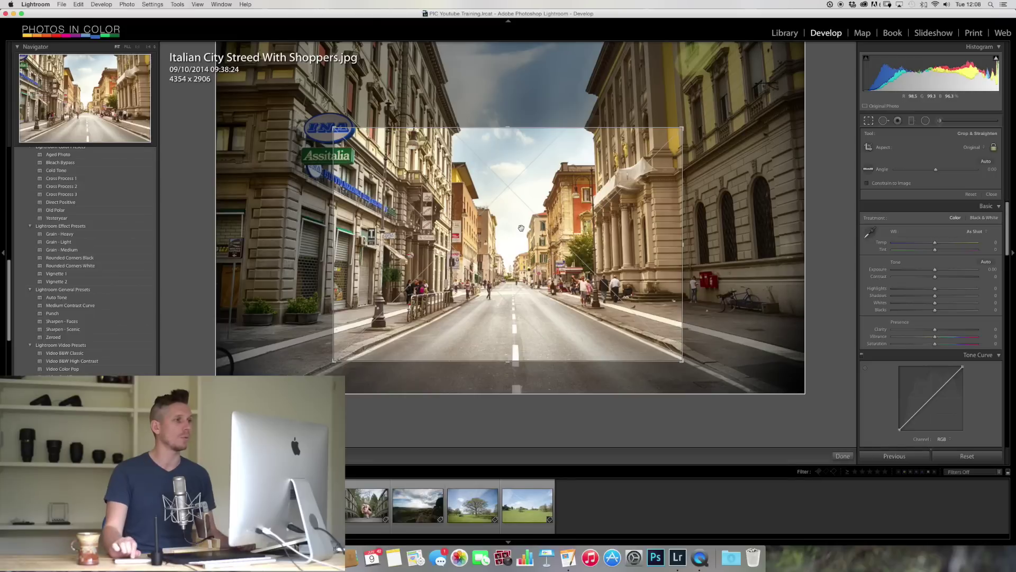
drag(521, 227, 548, 269)
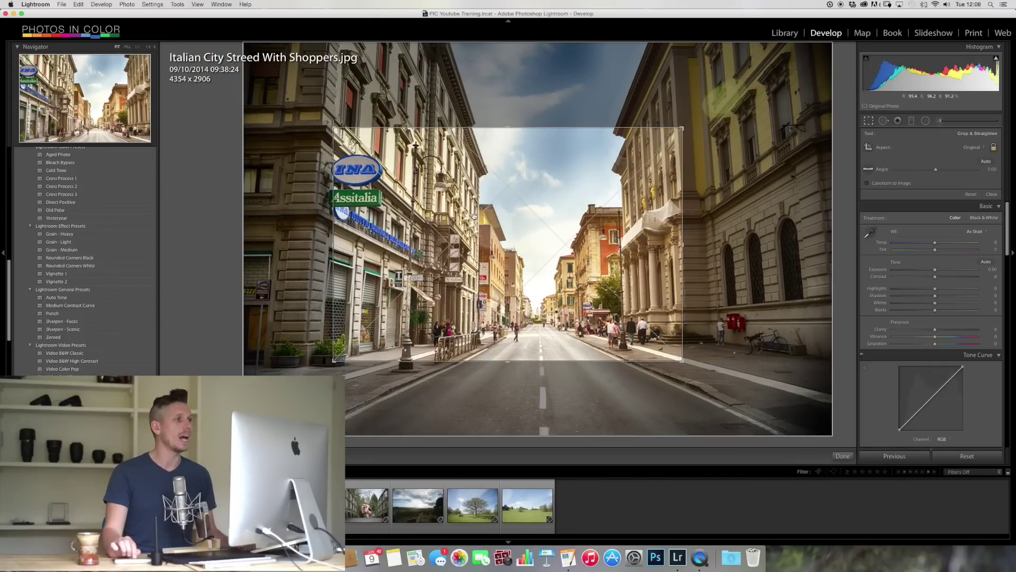
drag(390, 184, 399, 187)
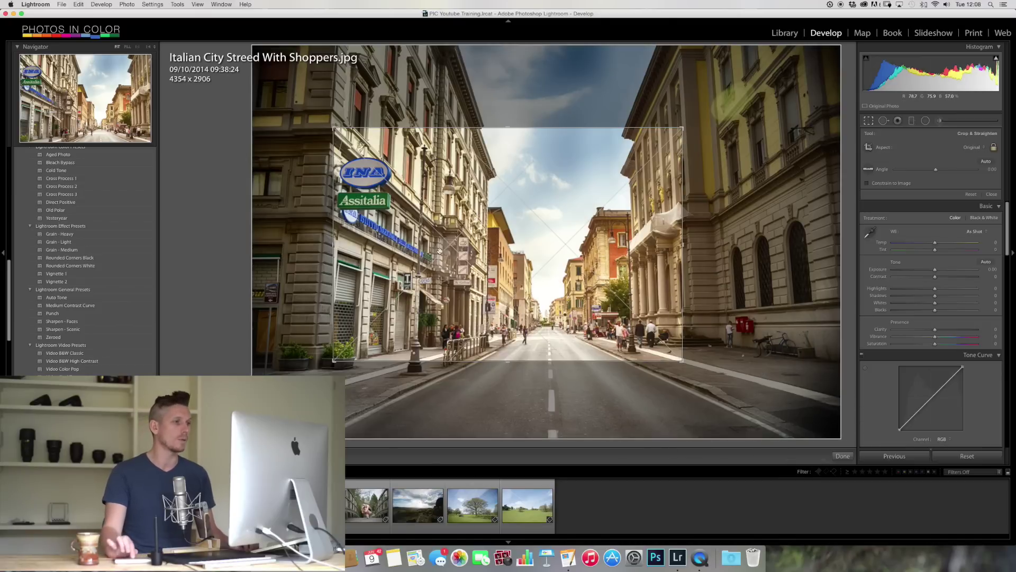
drag(623, 321, 618, 299)
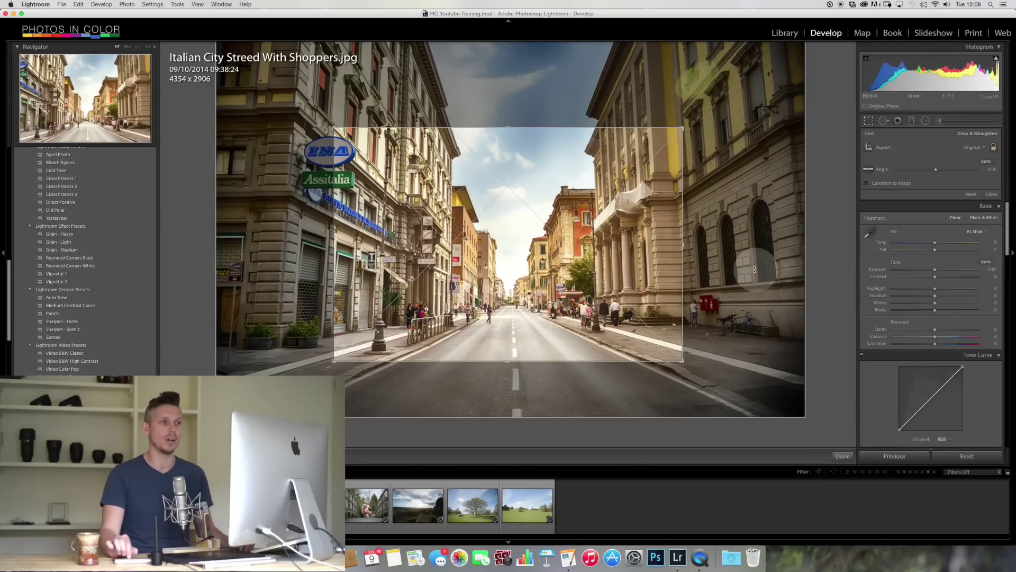
Tilt the street photo to an angle of -12.59° inside the crop frame
drag(754, 270, 755, 211)
drag(614, 246, 552, 224)
drag(782, 209, 748, 197)
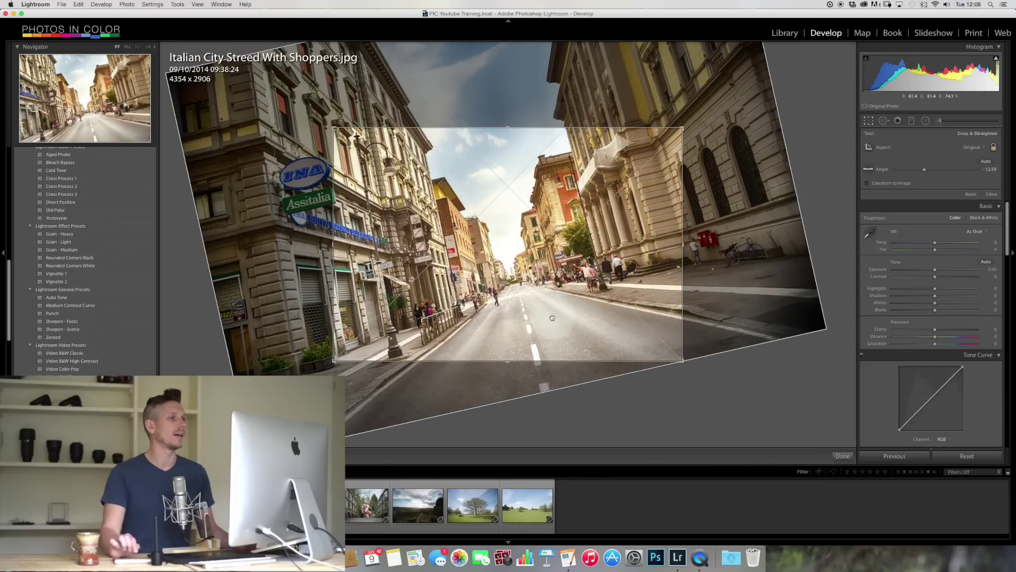
Apply the rotated crop, then reset it to the full unrotated 7360 x 4912 frame
key(Return)
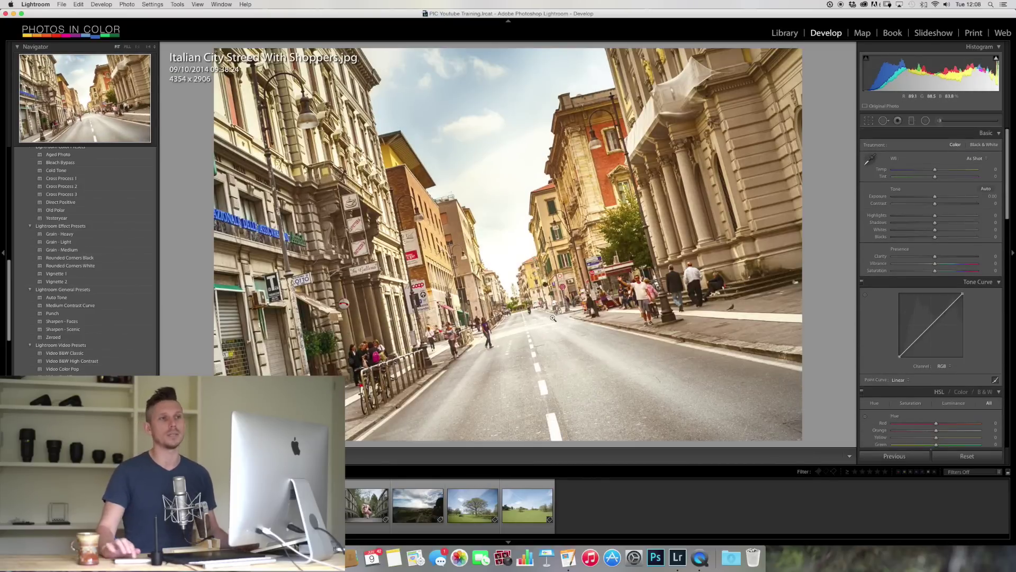
click(868, 121)
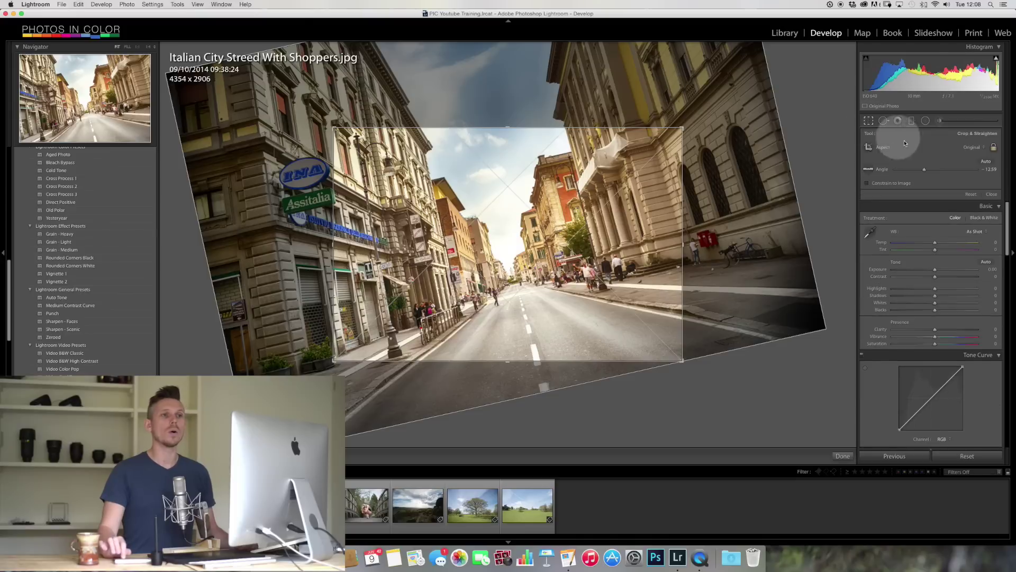
click(971, 195)
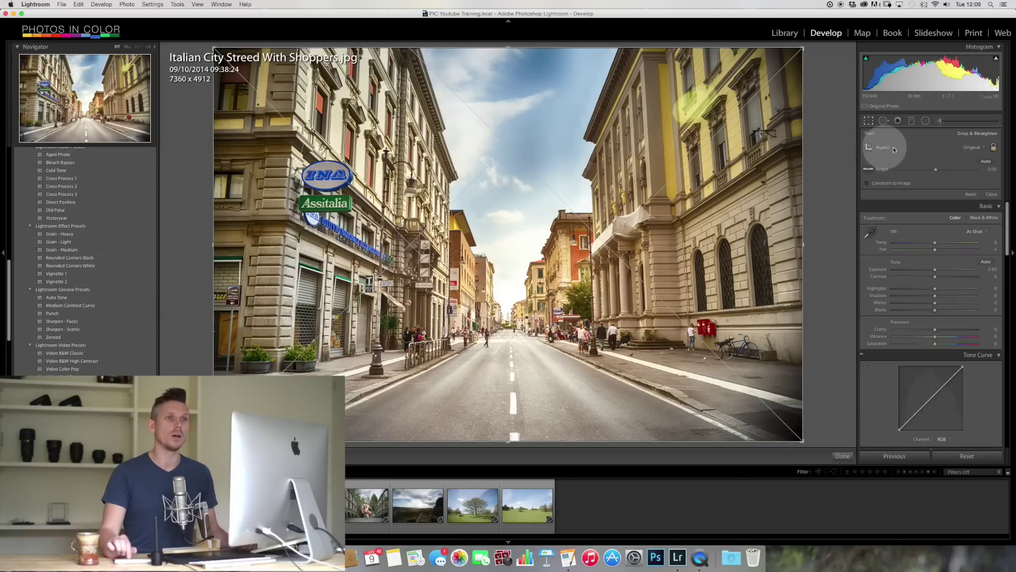
Lock the crop aspect to 5 x 7, shrink it to 5031 x 3594 and apply it
click(975, 148)
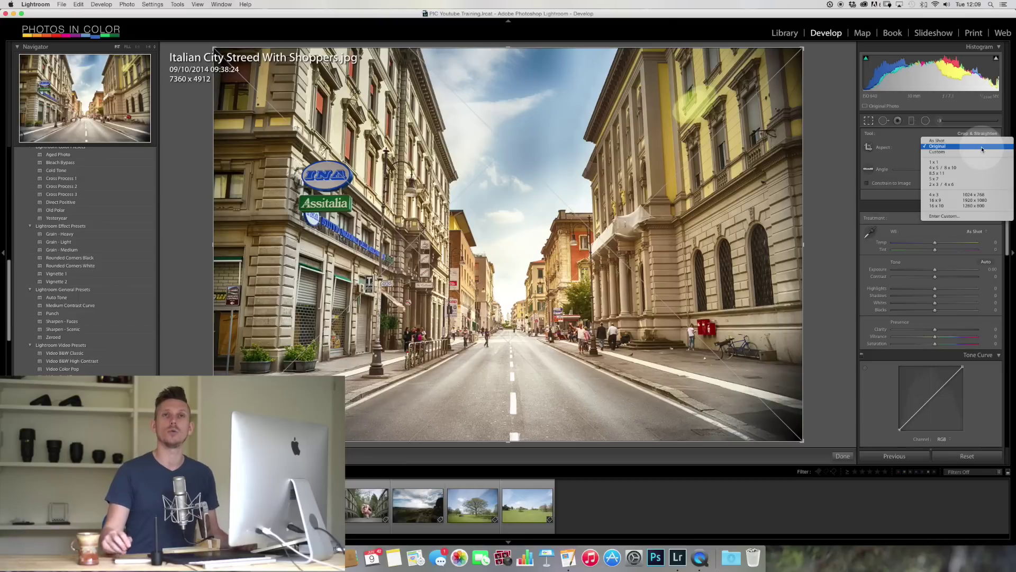
click(982, 179)
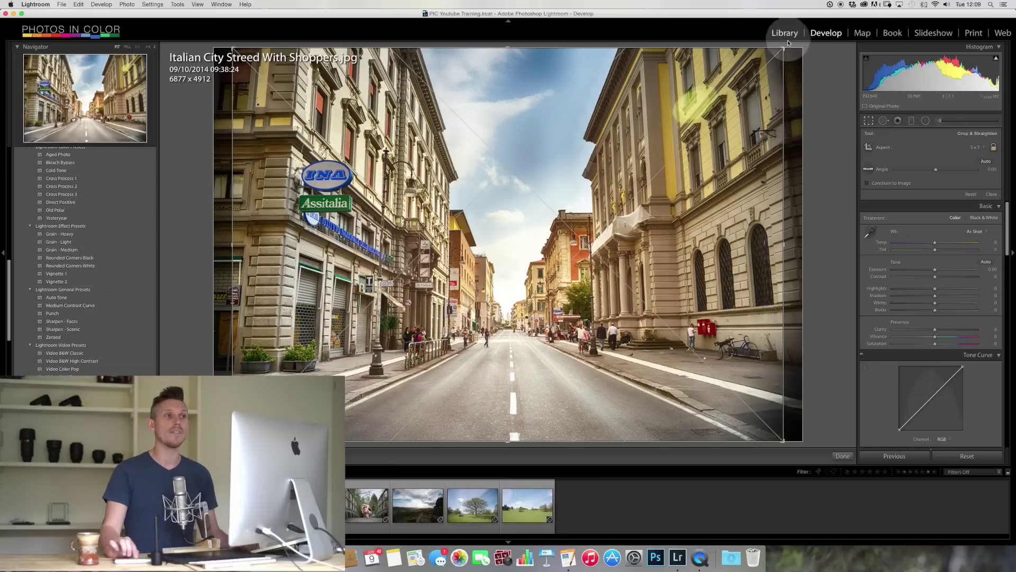
drag(784, 48, 638, 153)
key(Return)
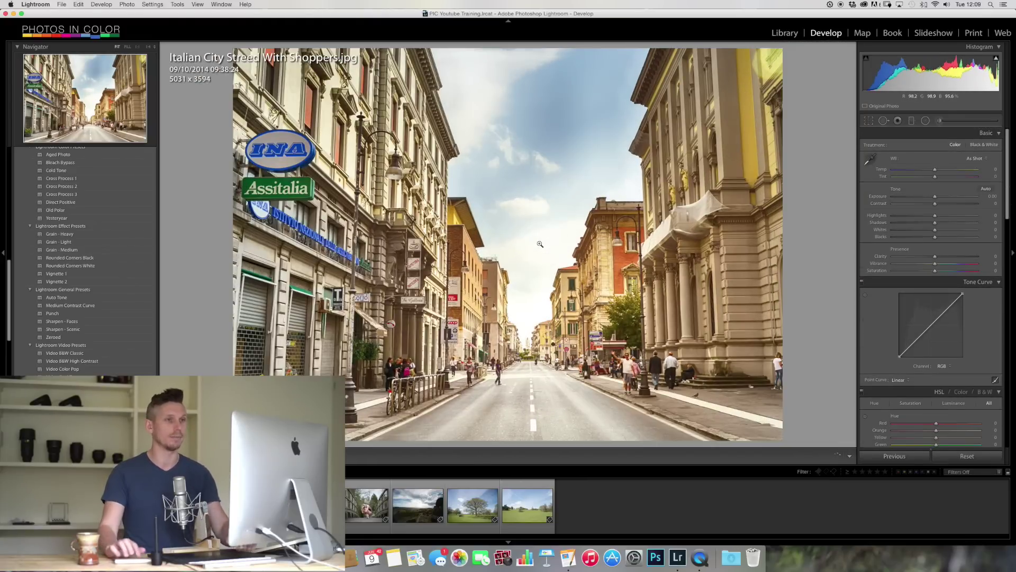
Reset the crop and apply a full-width 16 x 9 crop measuring 7360 x 4140
click(873, 122)
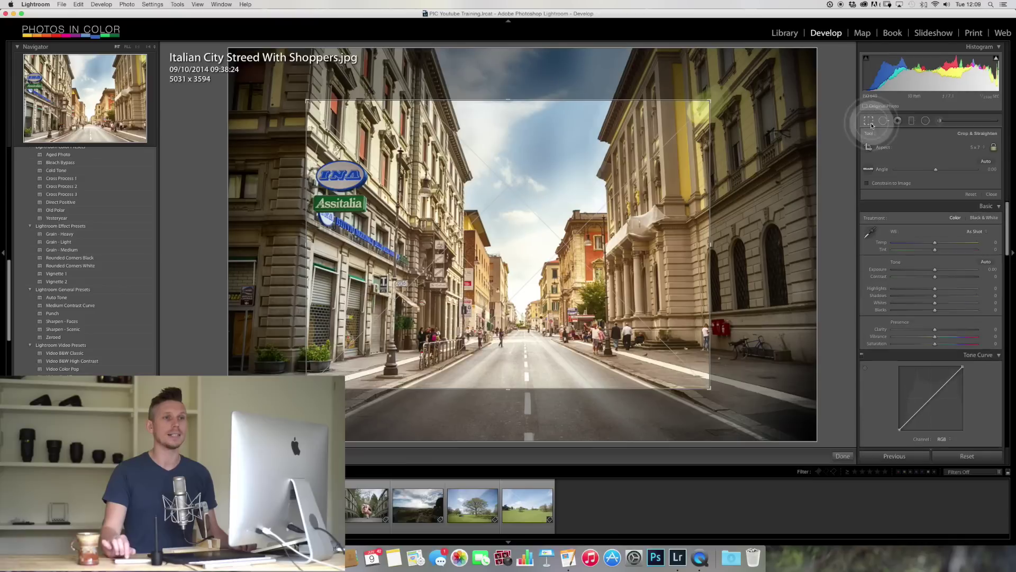
click(973, 195)
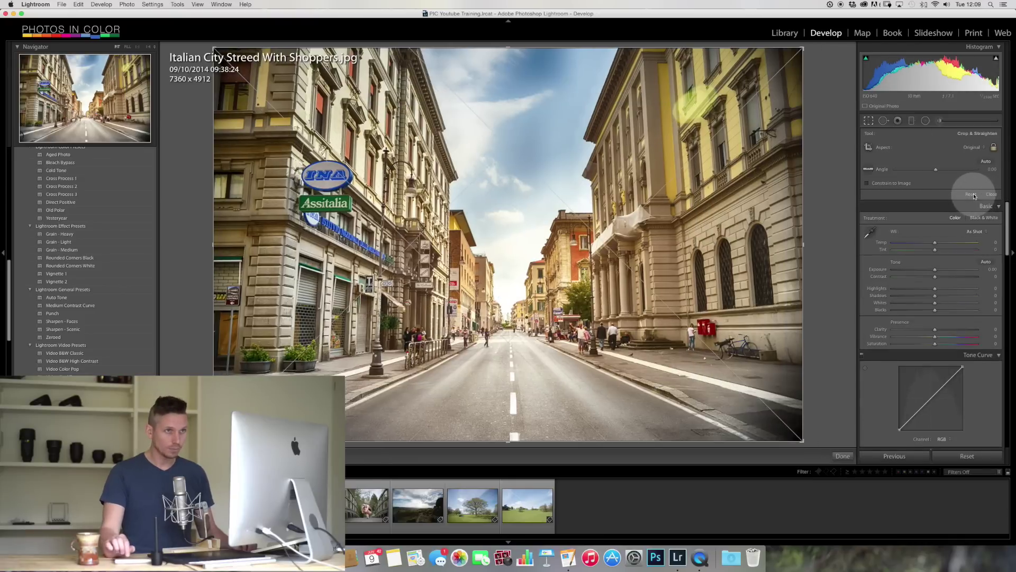
click(974, 148)
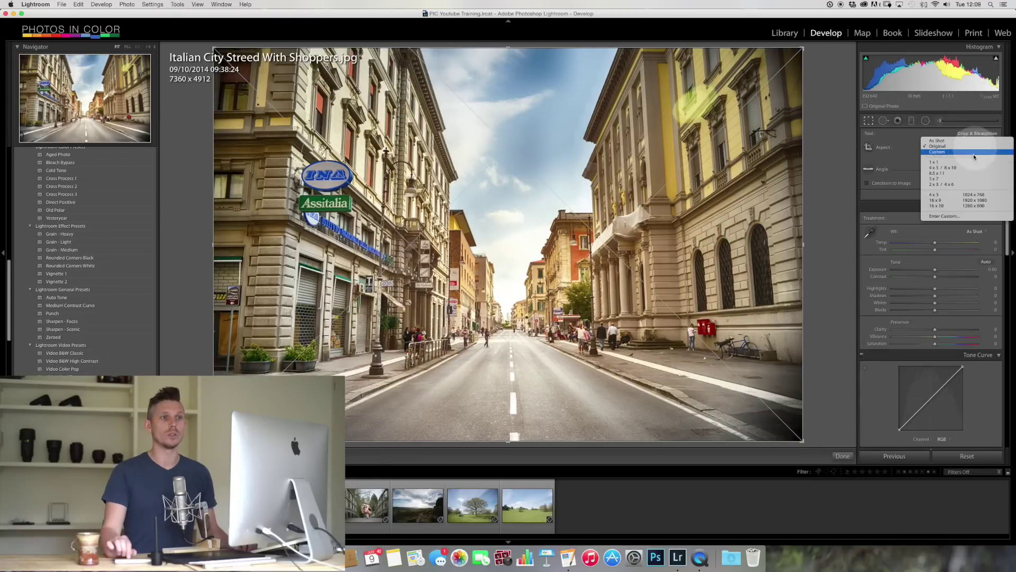
click(976, 201)
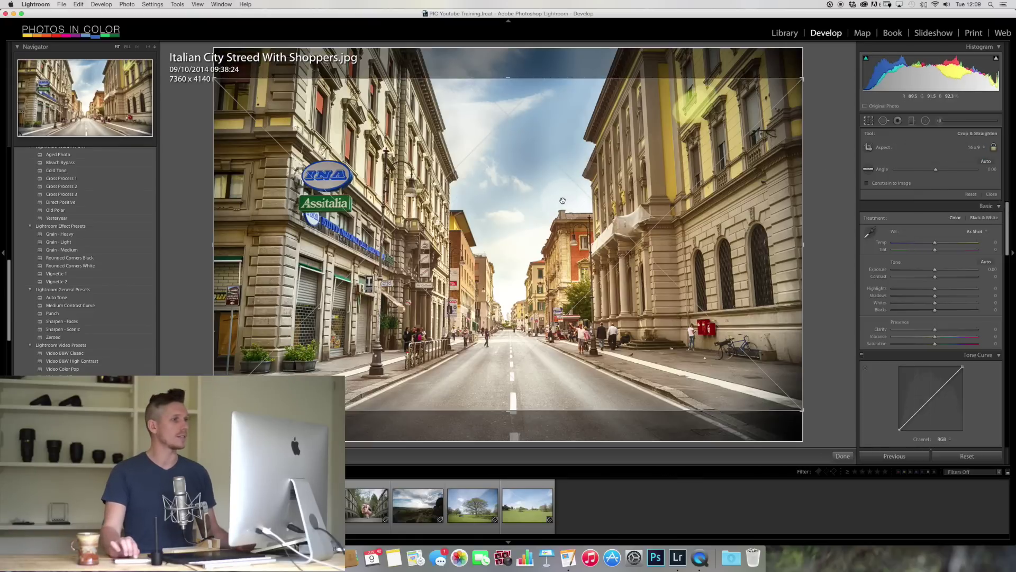
key(Return)
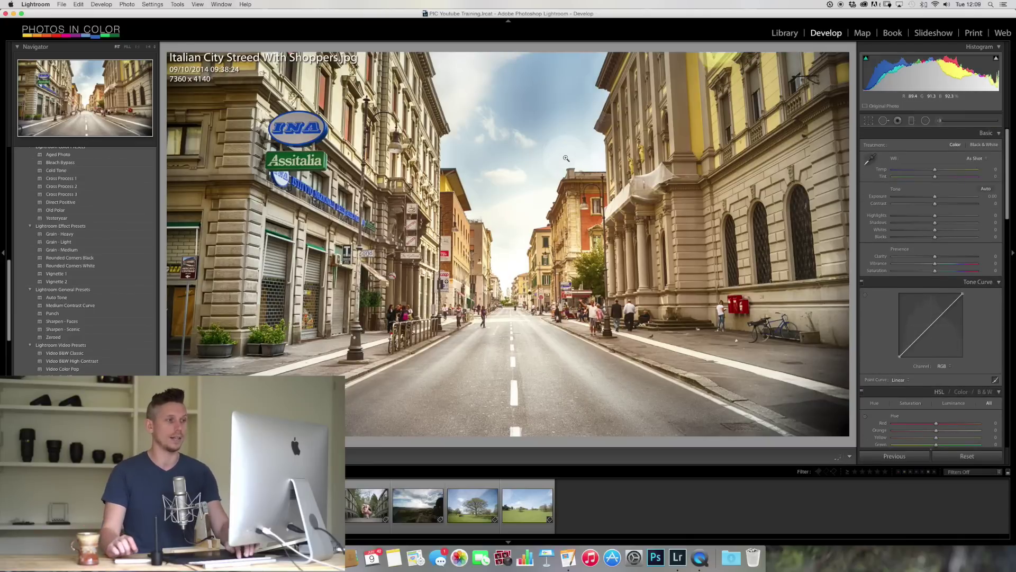
Undo the 16 x 9 crop and apply a free-ratio 723 x 3912 vertical strip of the left-hand buildings
key(super+z)
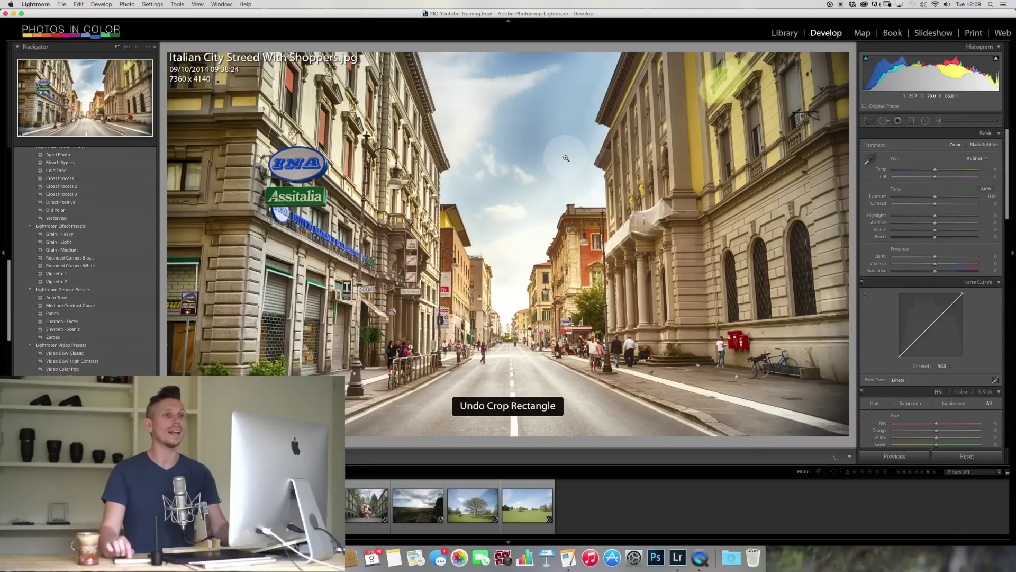
click(868, 120)
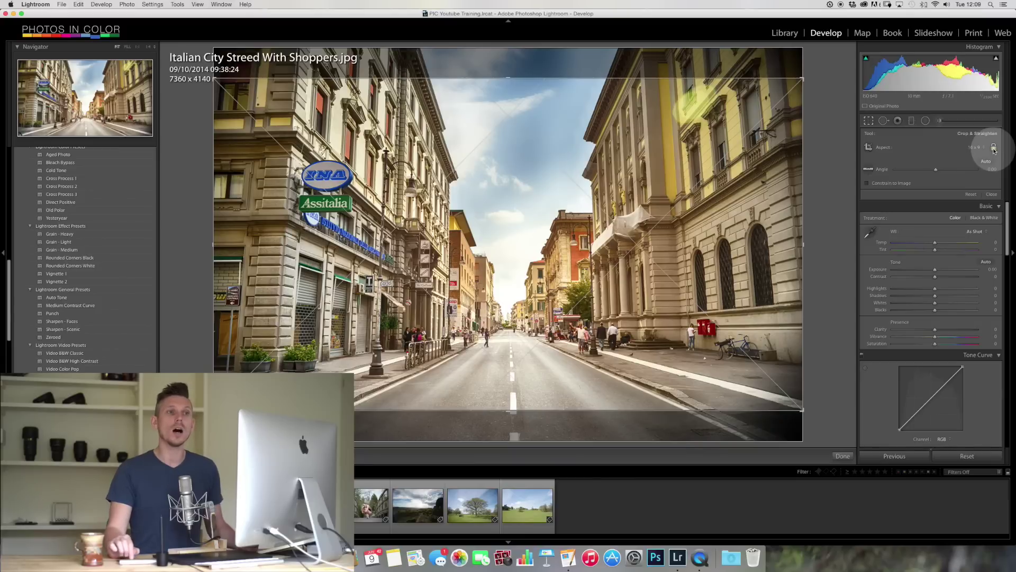
click(803, 80)
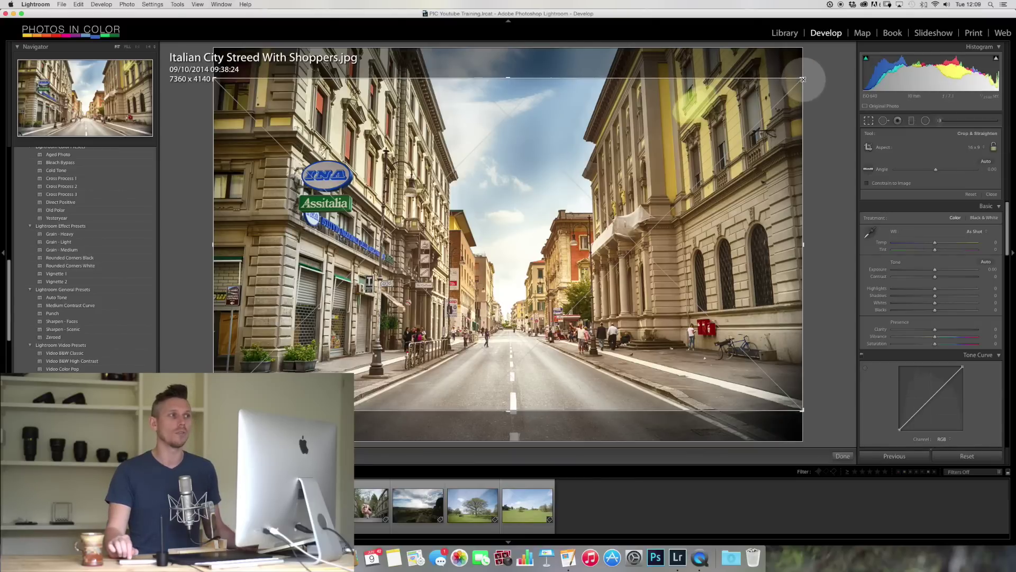
drag(803, 79, 538, 89)
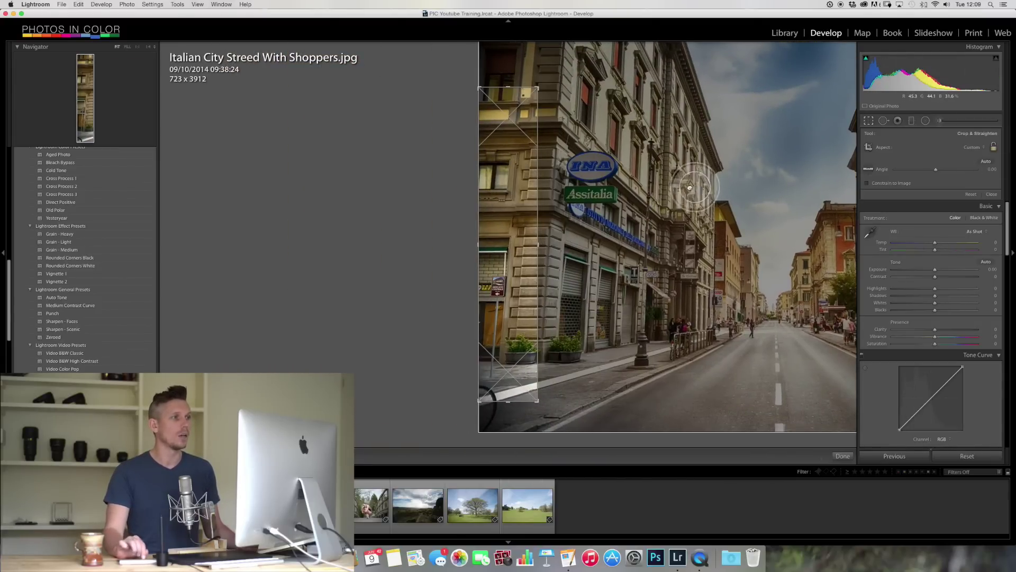
drag(694, 187, 379, 183)
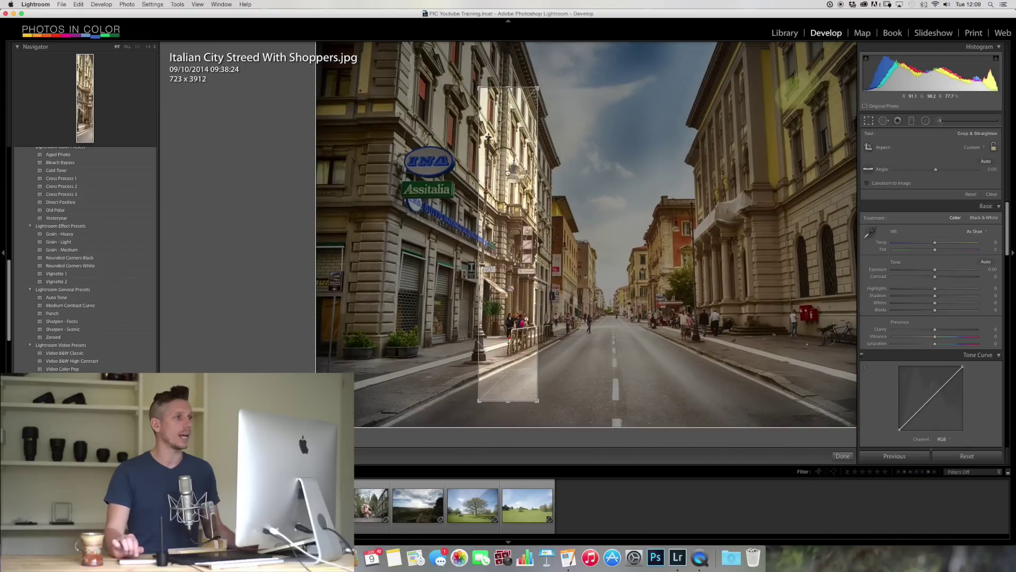
key(Return)
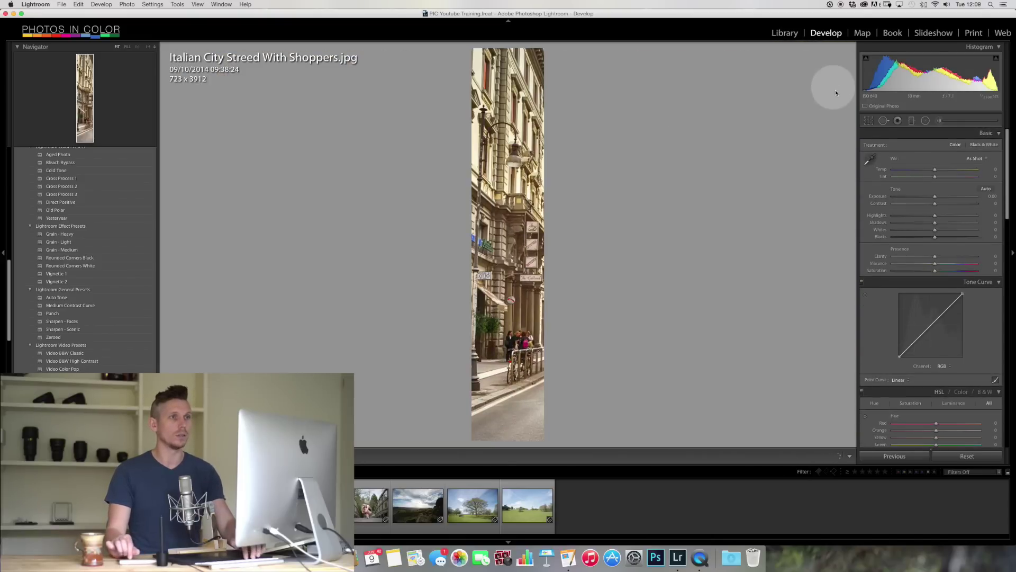
Reshape the crop into a wide 5054 x 2292 panorama centred on the receding street and apply it
click(868, 120)
drag(537, 237, 784, 229)
drag(505, 88, 505, 169)
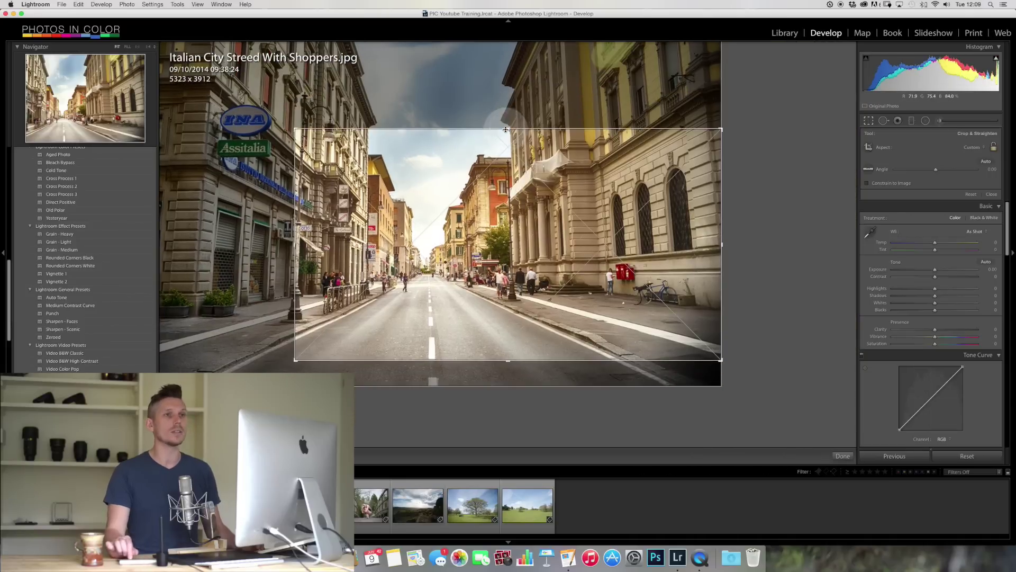
drag(586, 177, 710, 182)
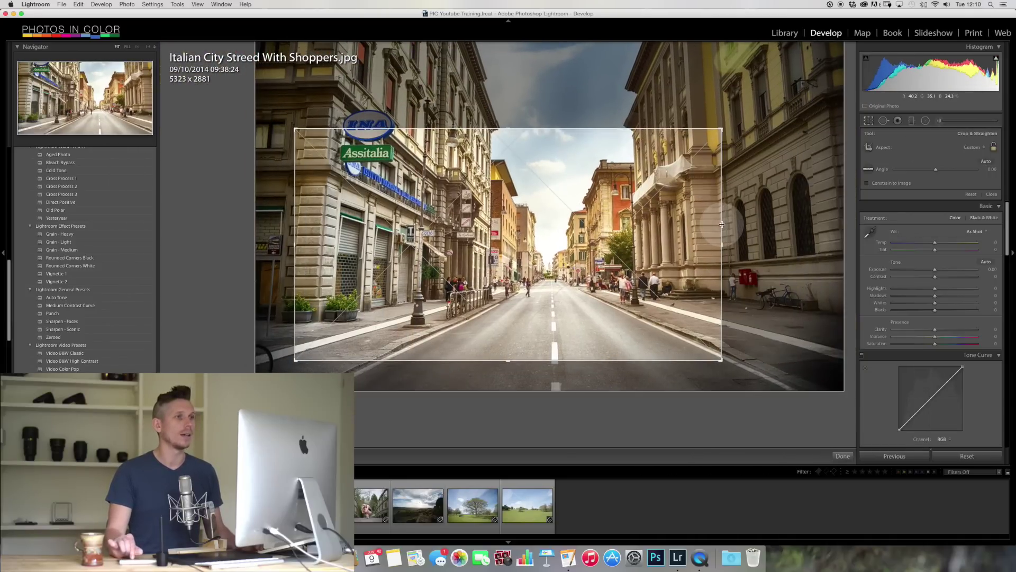
drag(722, 224, 763, 226)
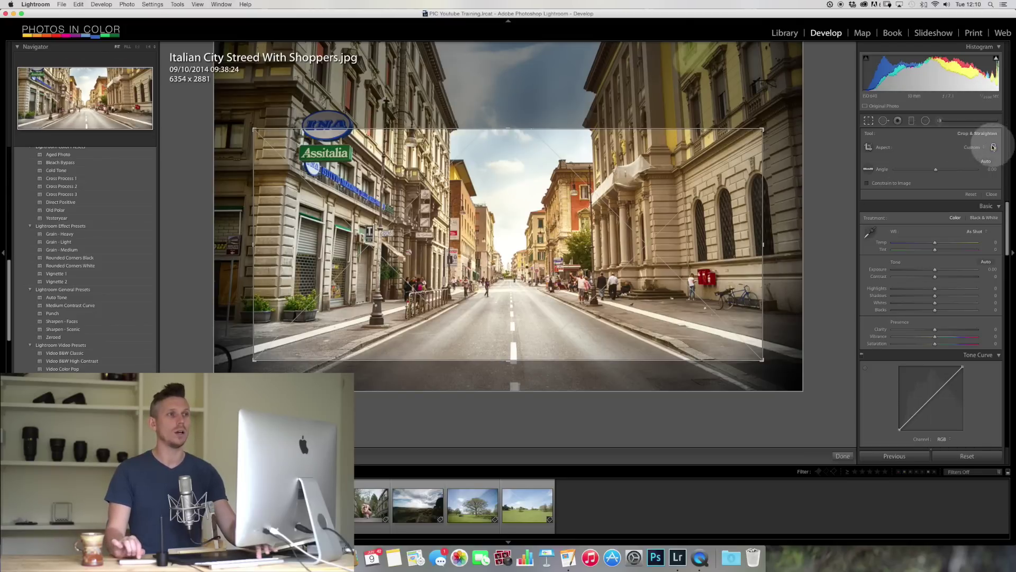
drag(763, 129, 634, 202)
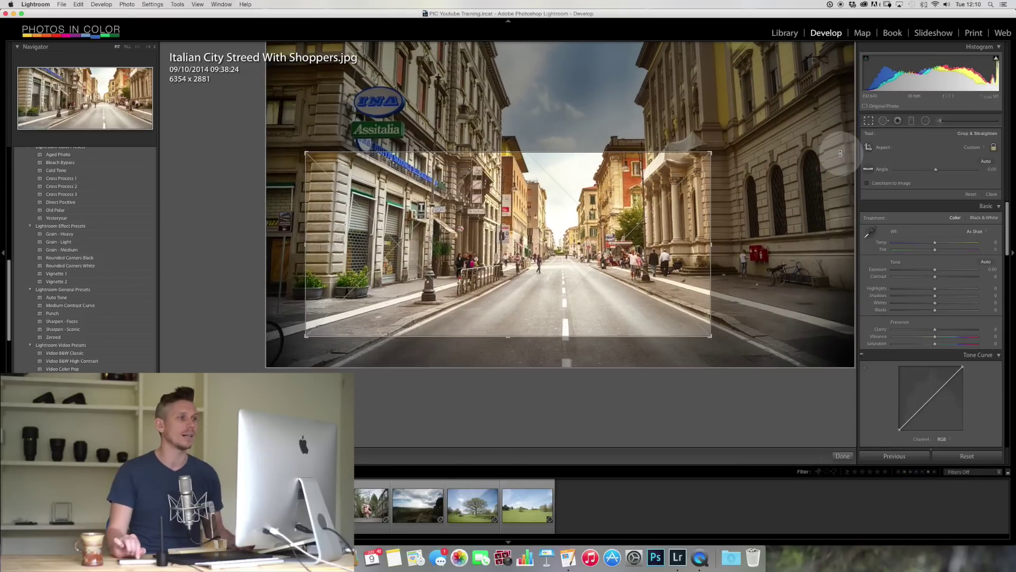
drag(460, 247, 433, 240)
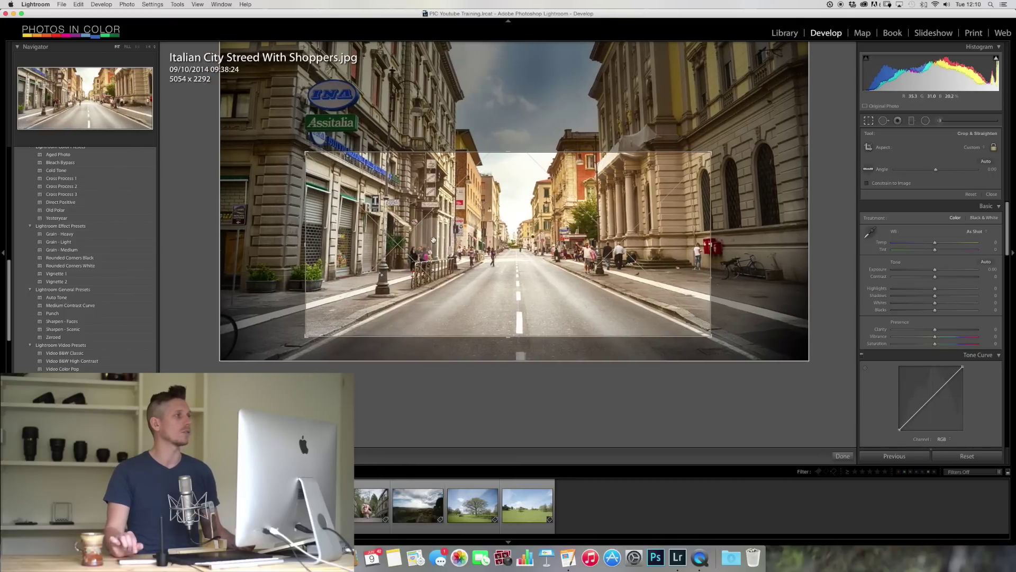
key(Return)
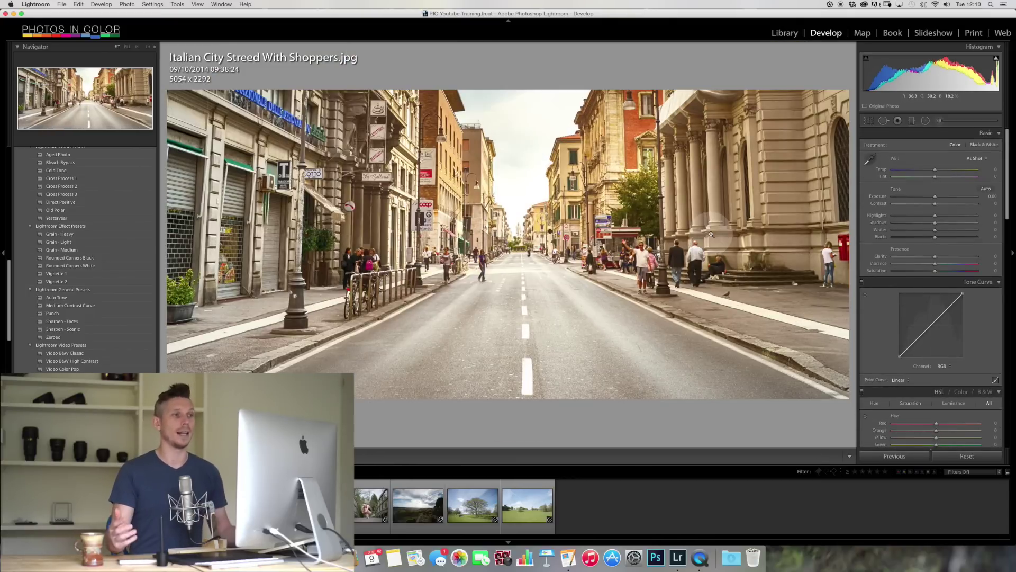
Reset the crop, rotate the photo about 4 degrees to 6670 x 4451, and apply it
click(870, 121)
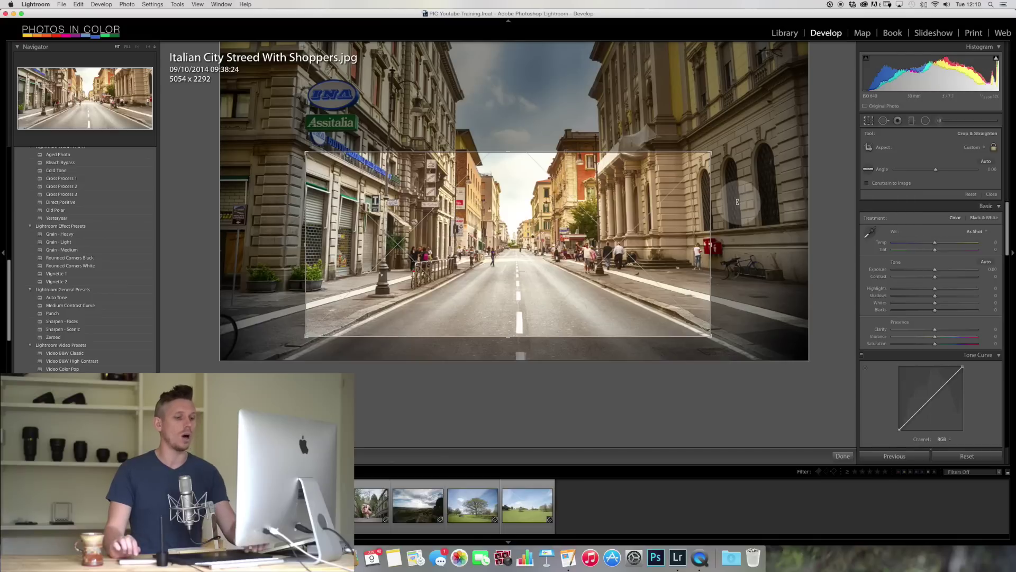
click(973, 195)
drag(828, 200, 826, 177)
key(Return)
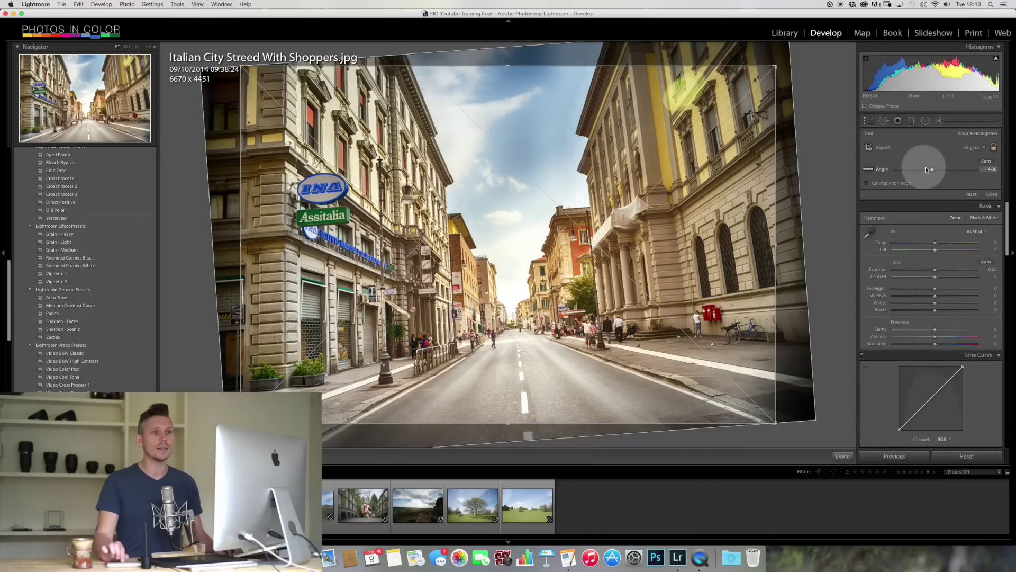
Adjust the Angle slider back and forth until the rotation reads -0.81 degrees
drag(932, 170, 937, 171)
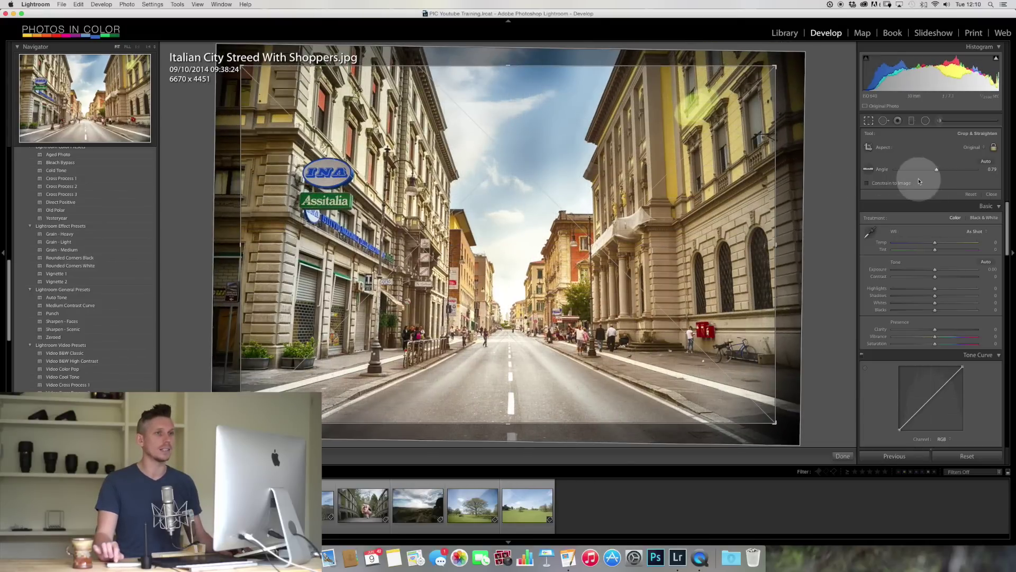
drag(937, 170, 936, 171)
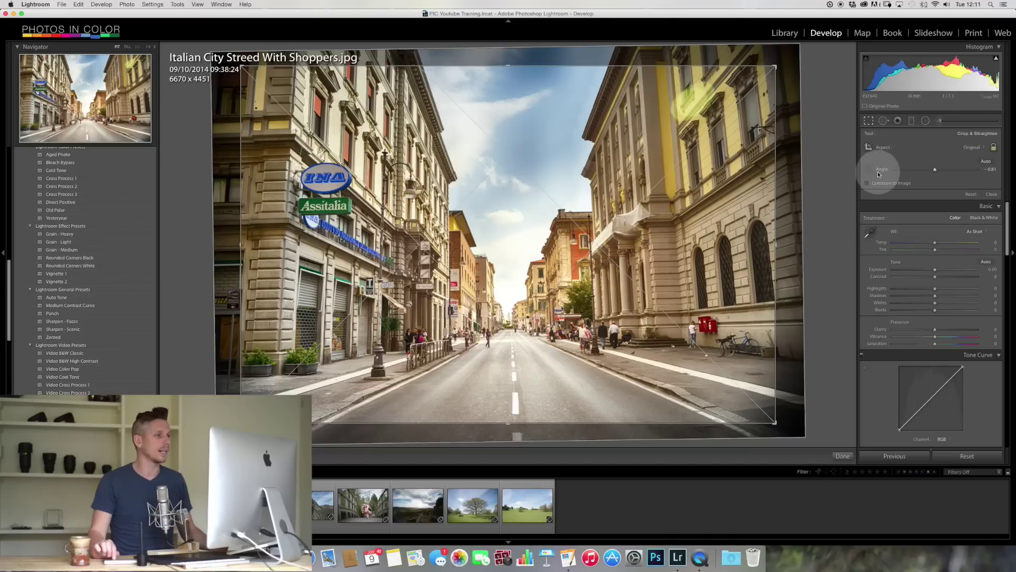
click(870, 170)
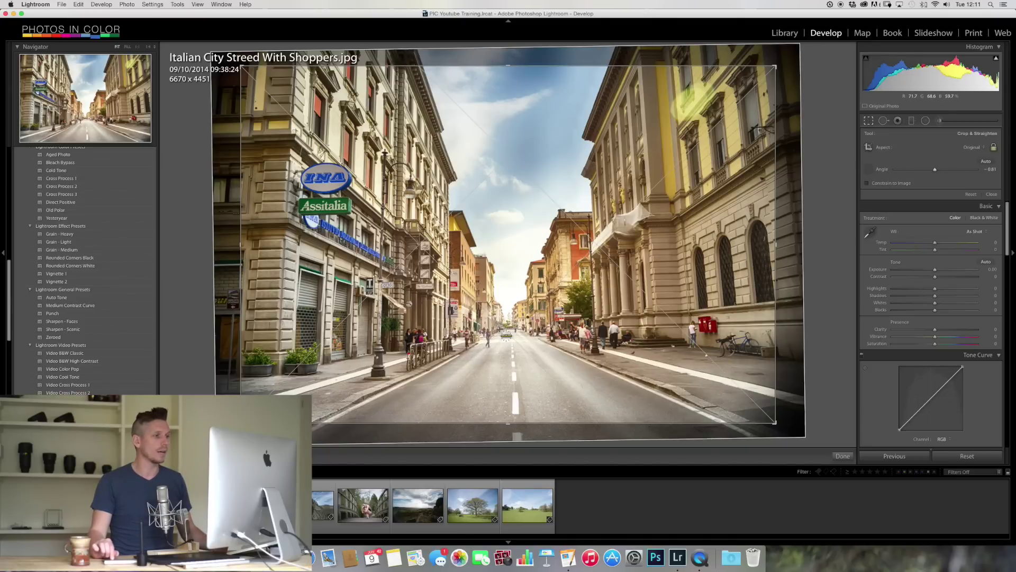
Straighten the photo by drawing a level line across the road and apply the crop
drag(498, 329, 536, 329)
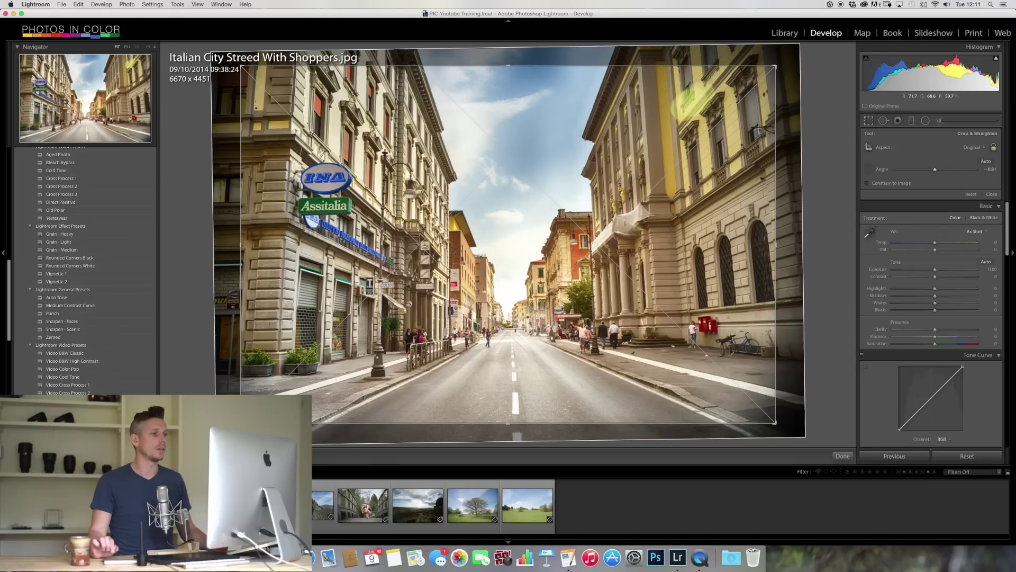
drag(536, 330, 536, 328)
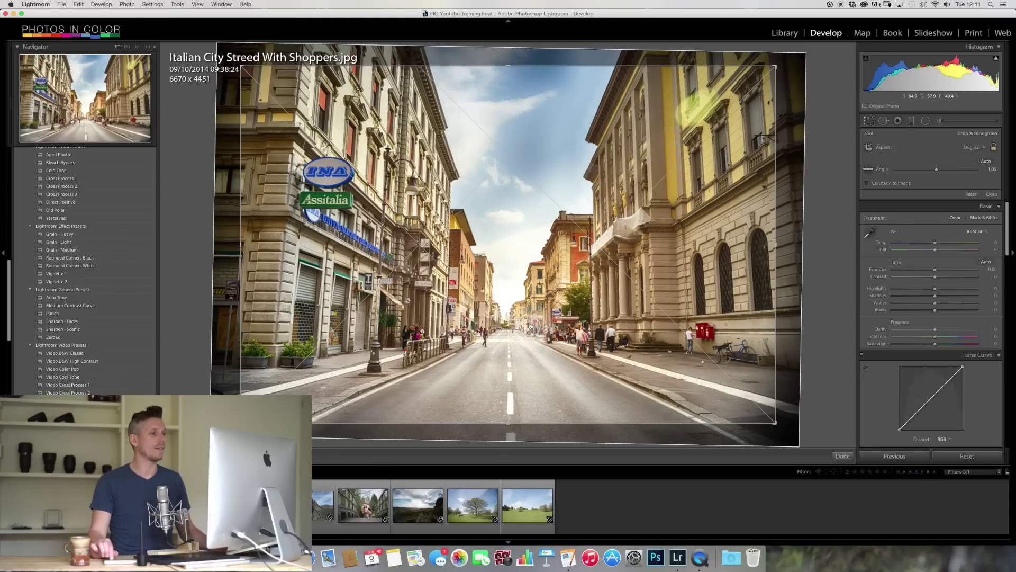
key(Return)
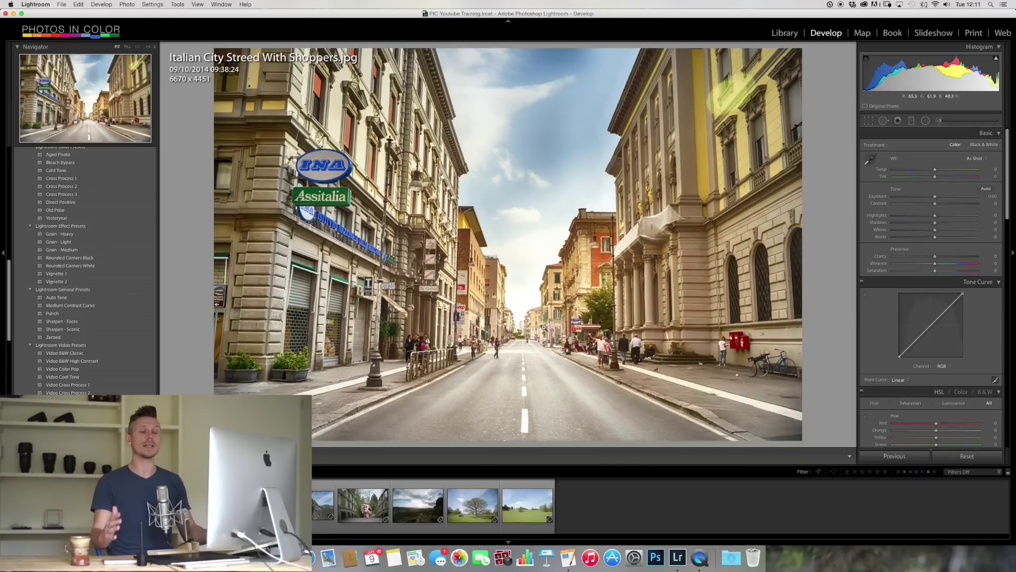
Re-straighten along the right building's vertical edge, then fine-tune the angle to 3.34 degrees
click(847, 216)
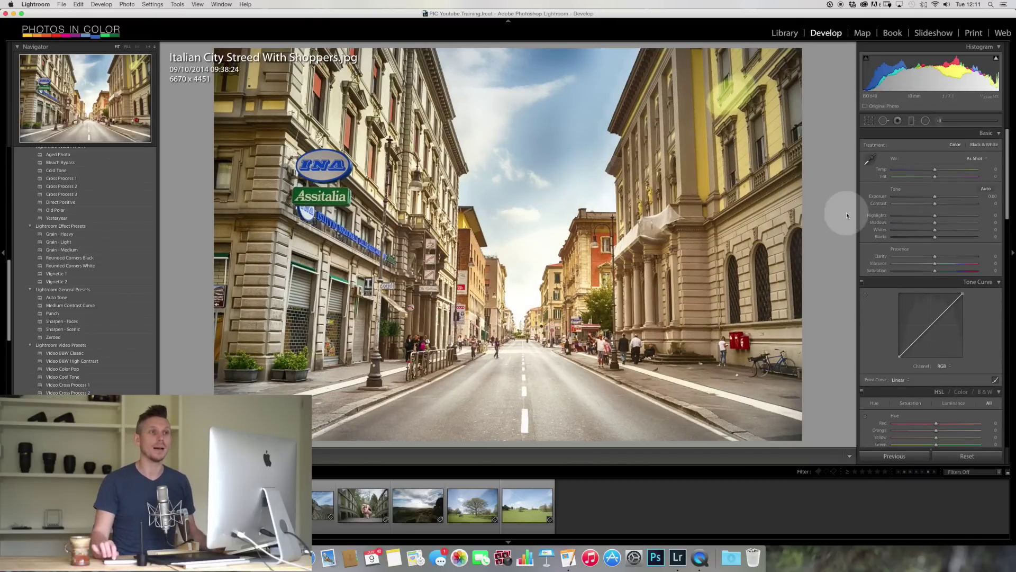
click(868, 120)
click(869, 169)
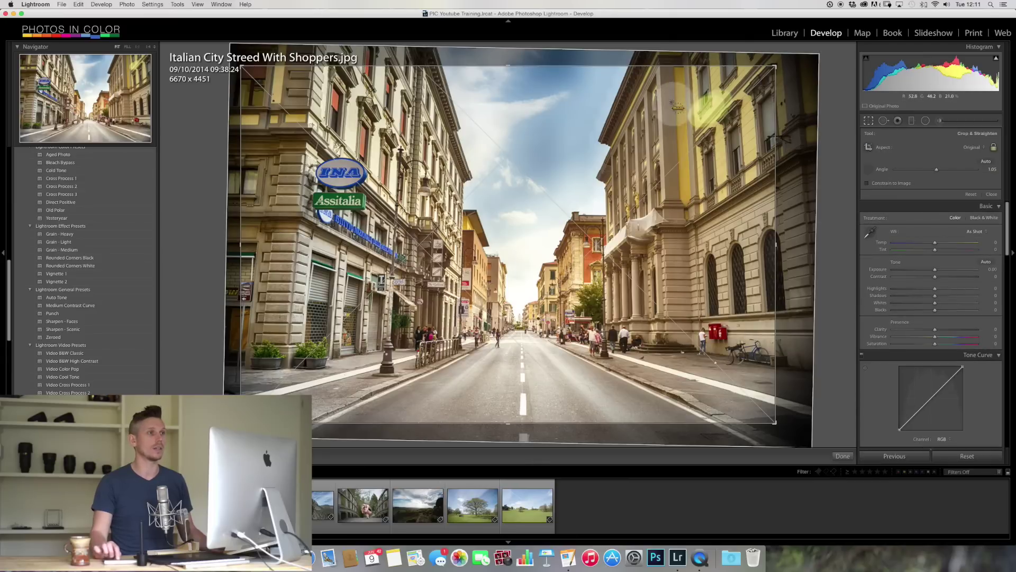
drag(661, 86, 669, 405)
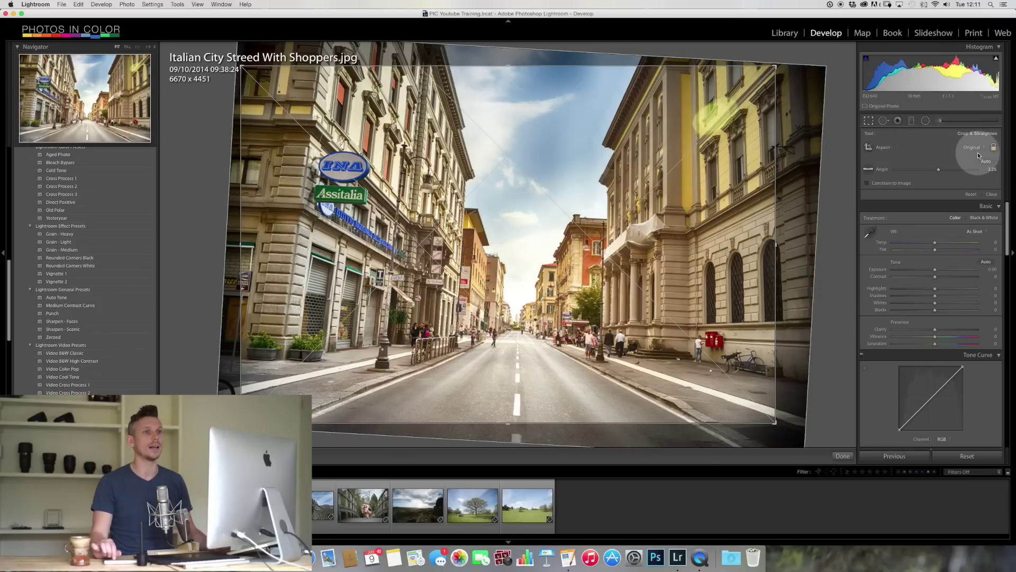
drag(938, 169, 939, 171)
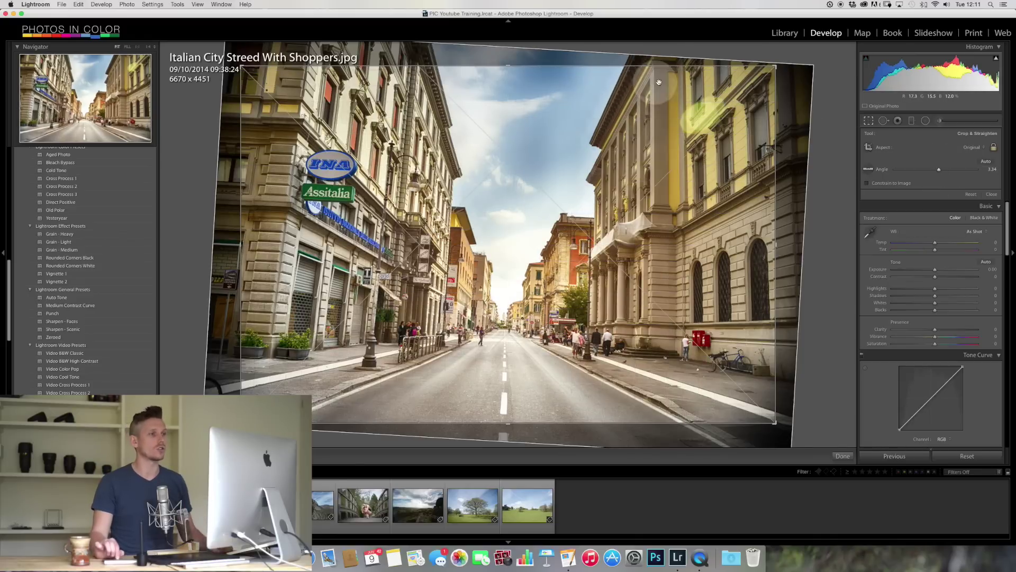
Commit the rotated crop, then reset the straighten angle to 0.00 degrees
key(Return)
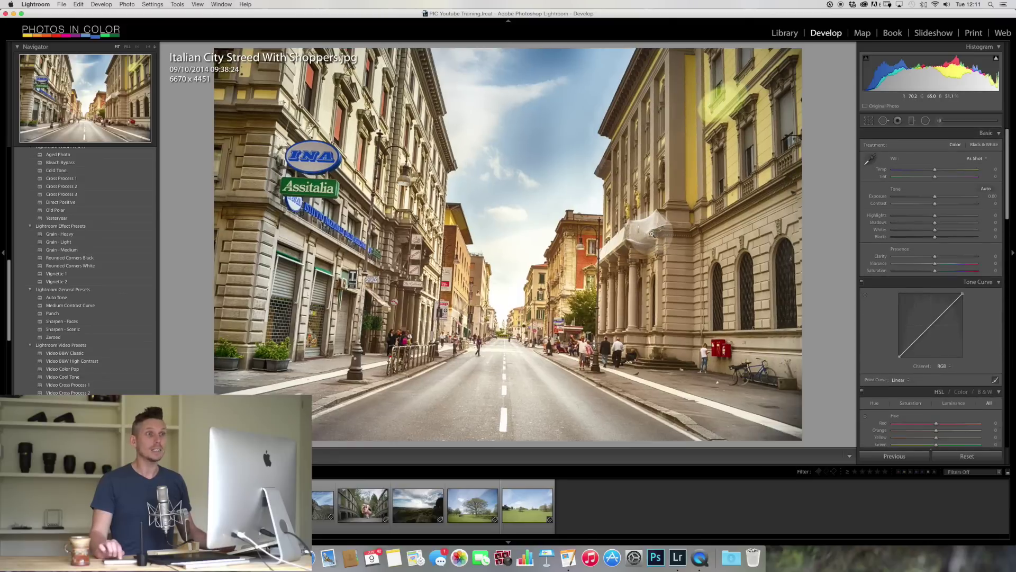
click(869, 120)
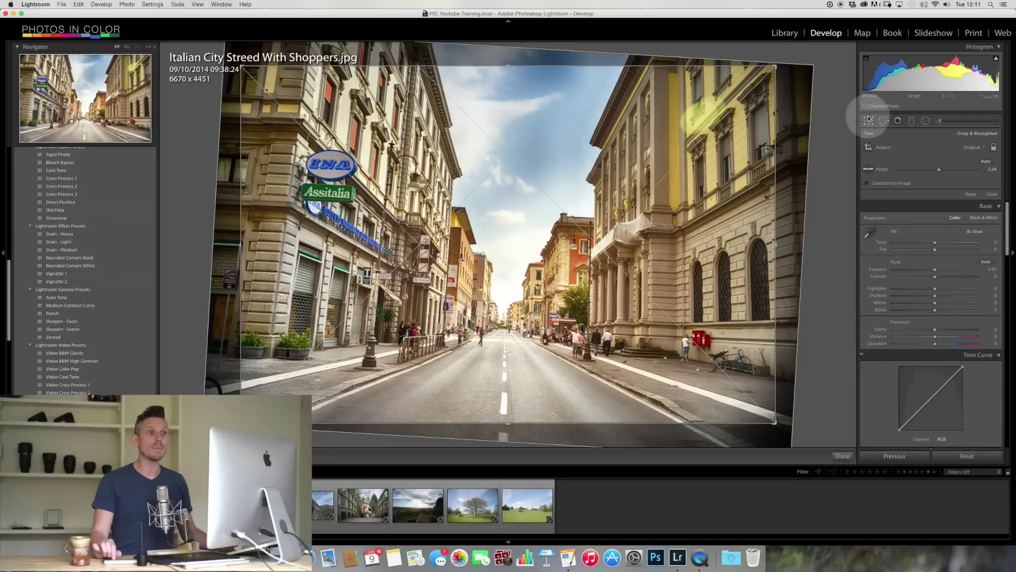
double_click(937, 169)
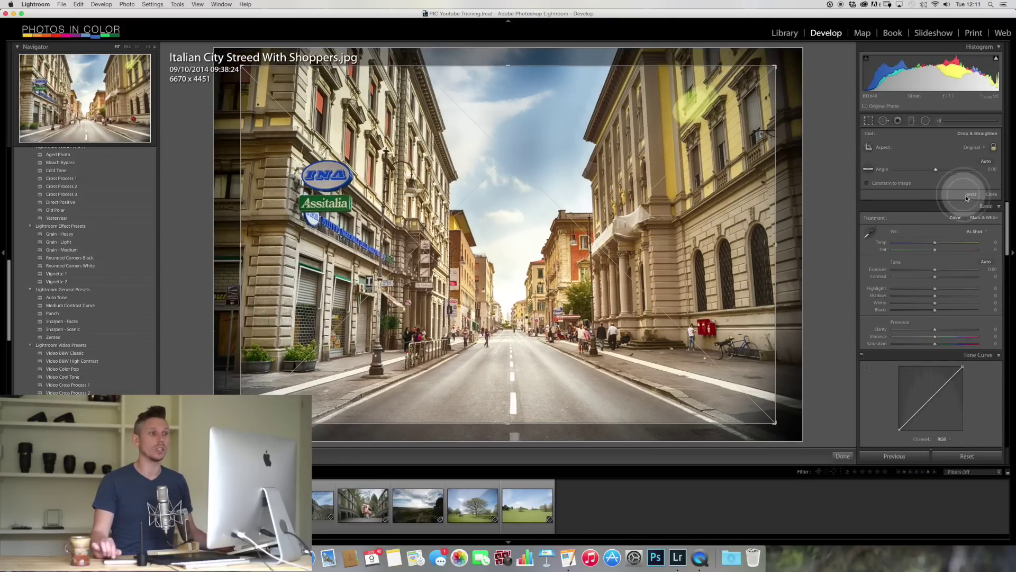